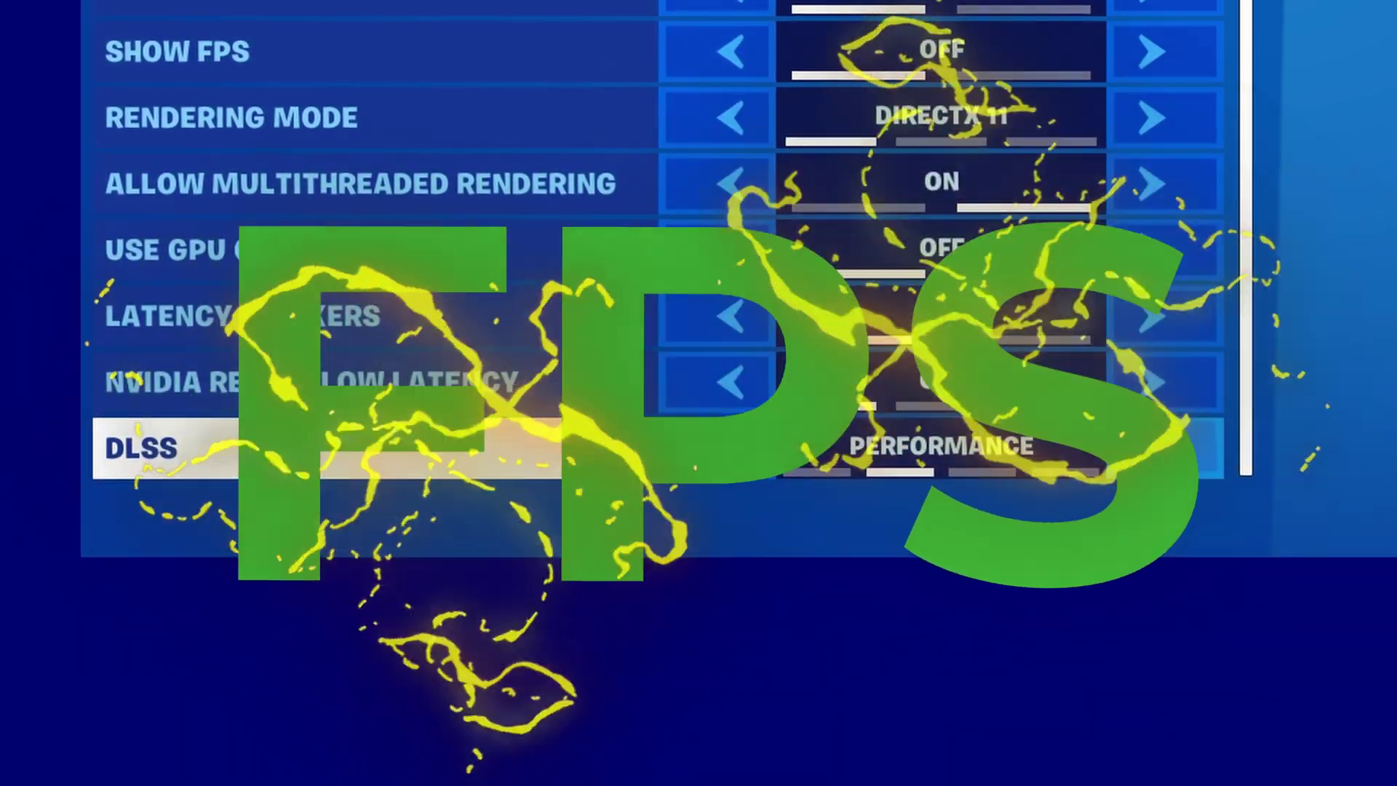
left_click(1160, 451)
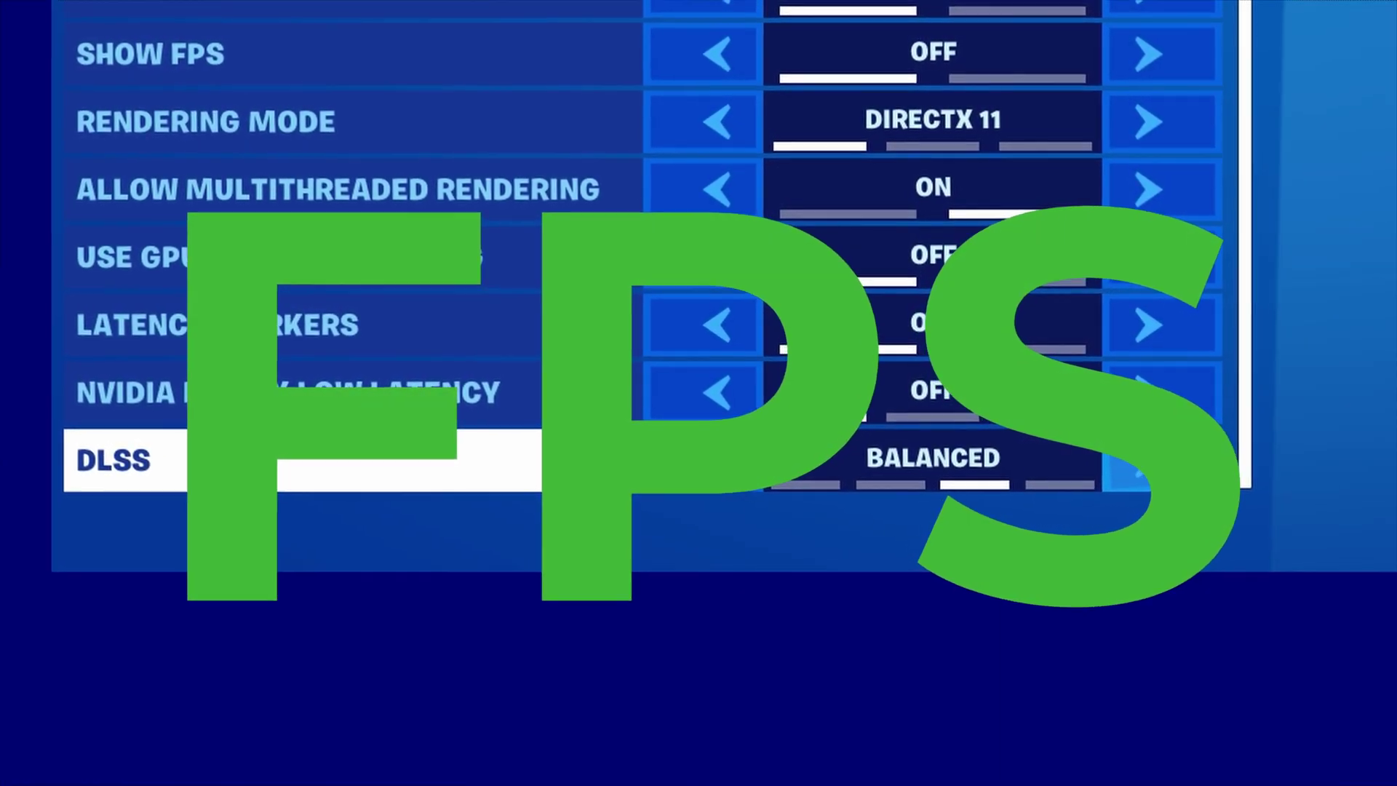